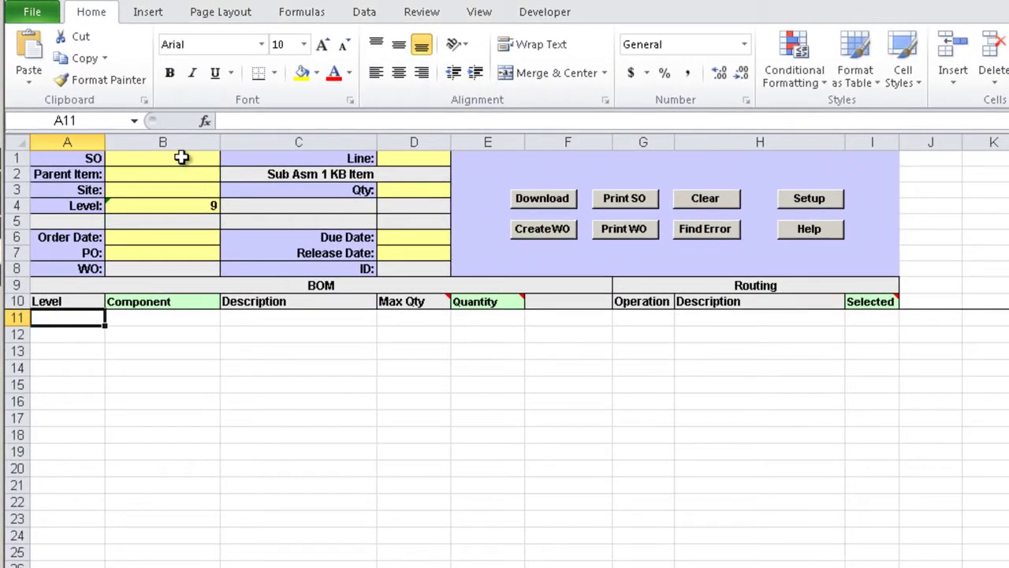
Step: Review the existing Line, Site, Parent Item, Qty and Level cells on the loader sheet
left_click(424, 161)
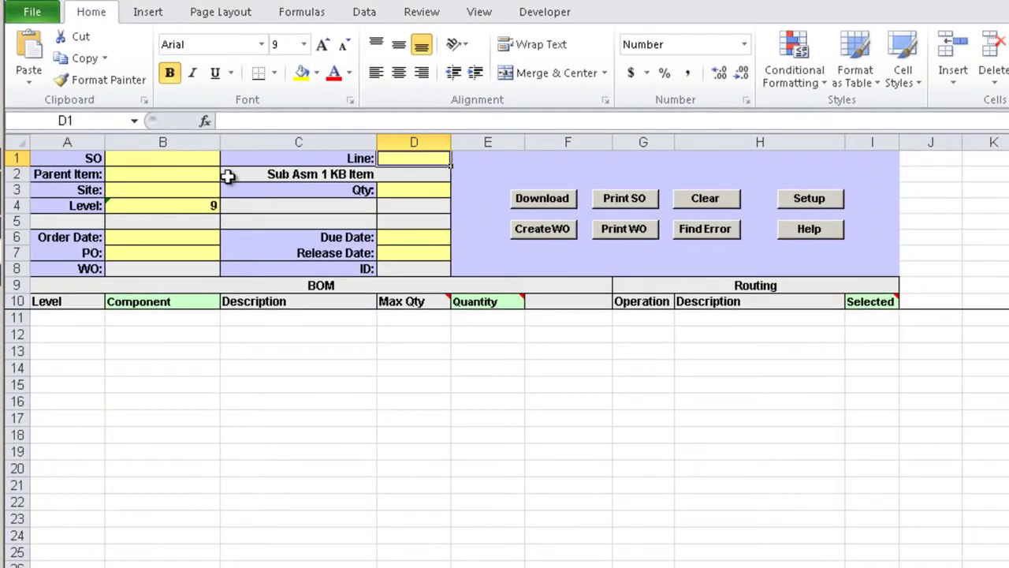
left_click(158, 193)
left_click(176, 176)
left_click(178, 191)
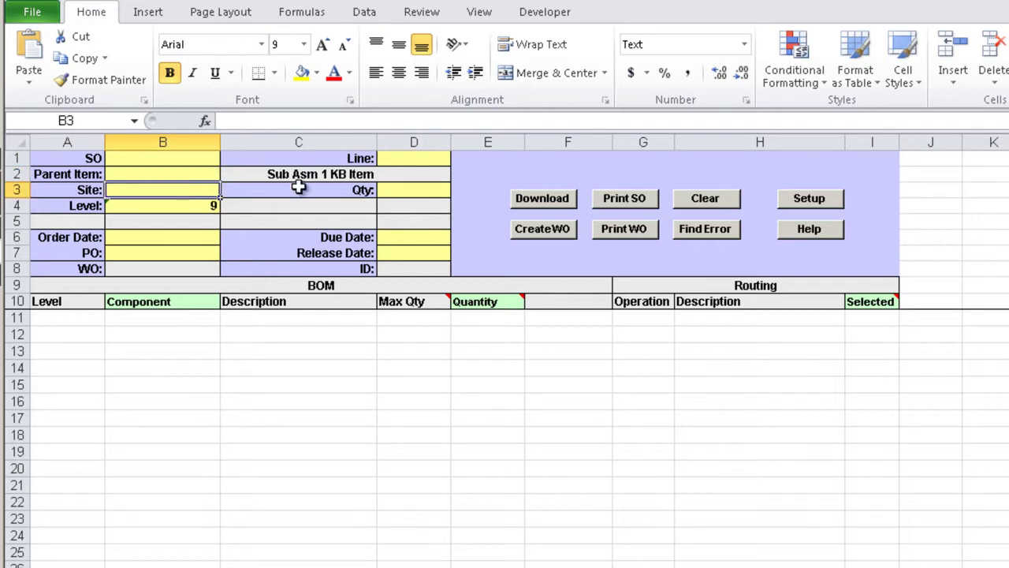
left_click(412, 190)
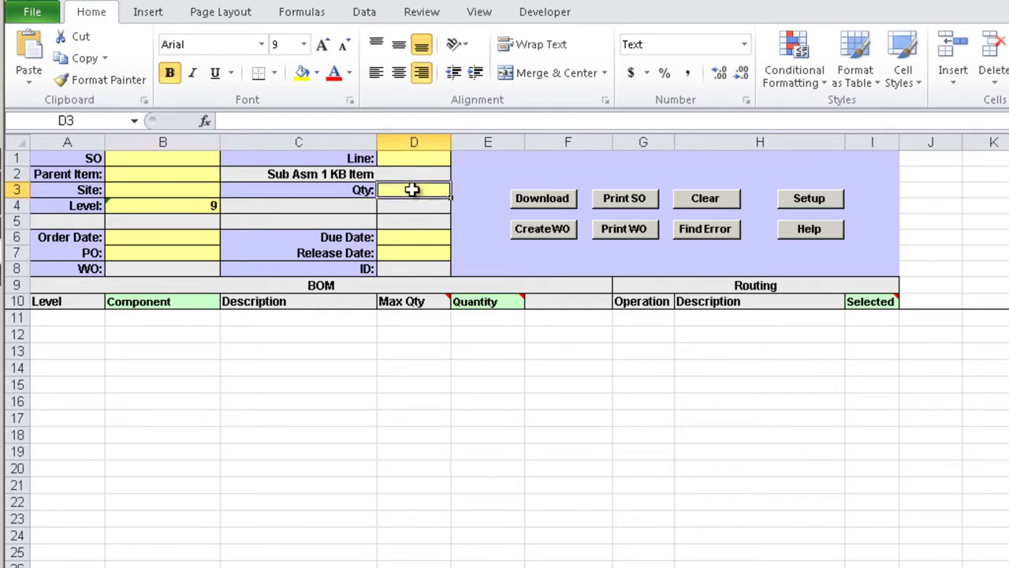
left_click(145, 205)
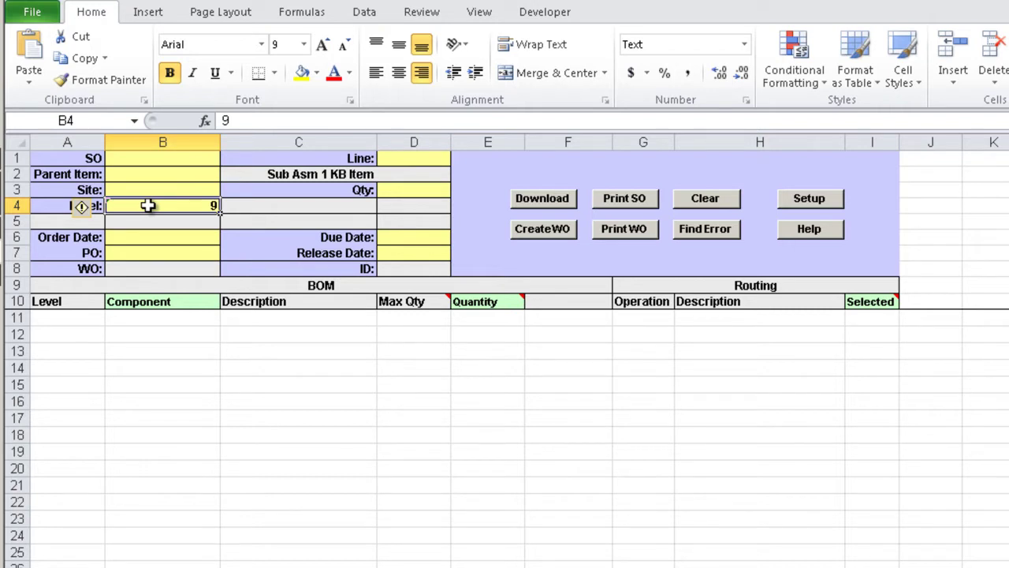
Step: Enter sales order SO33374 with line 1 and start the download from QAD
left_click(203, 160)
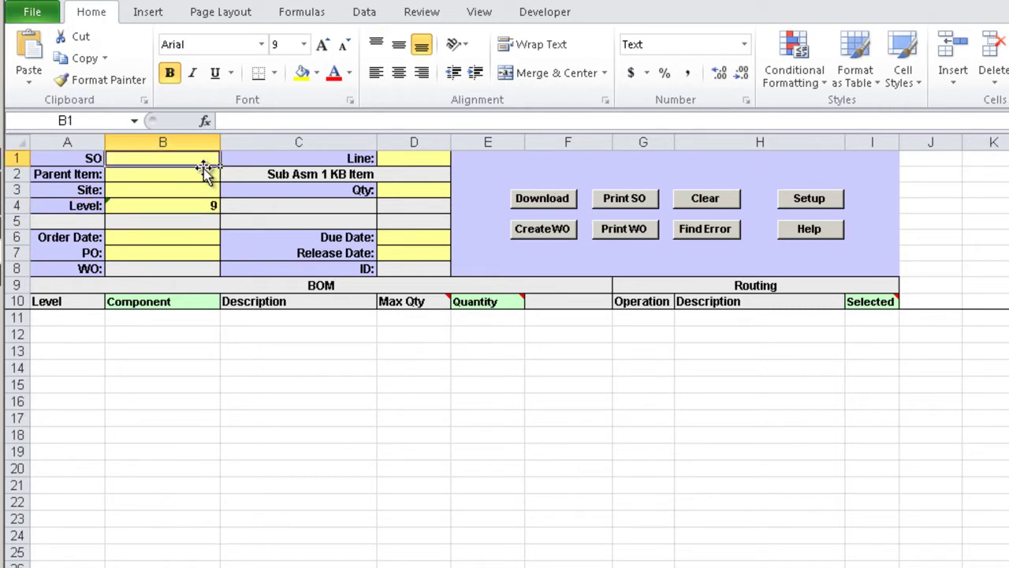
type("SO33374")
left_click(399, 160)
type("1")
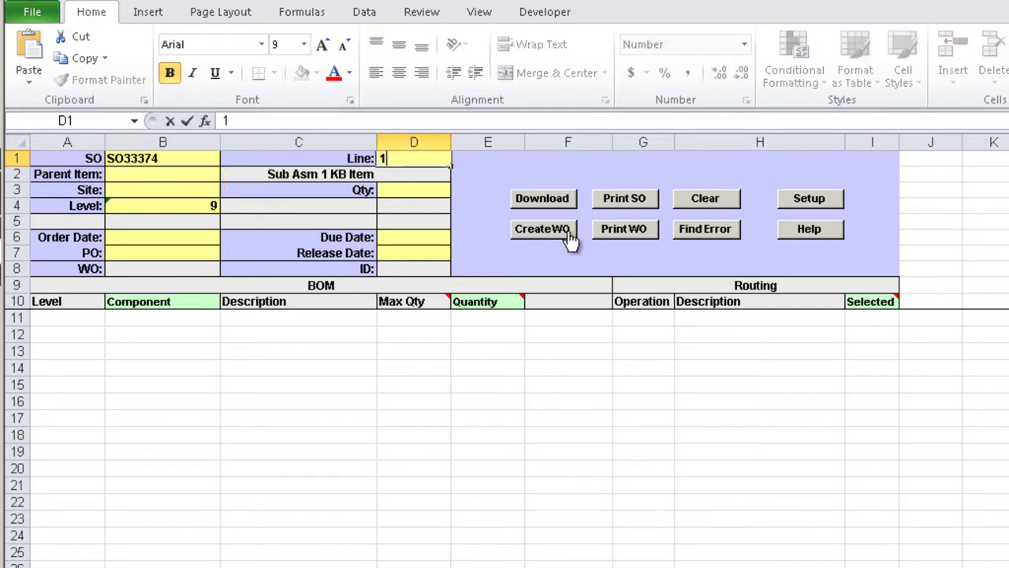
left_click(556, 199)
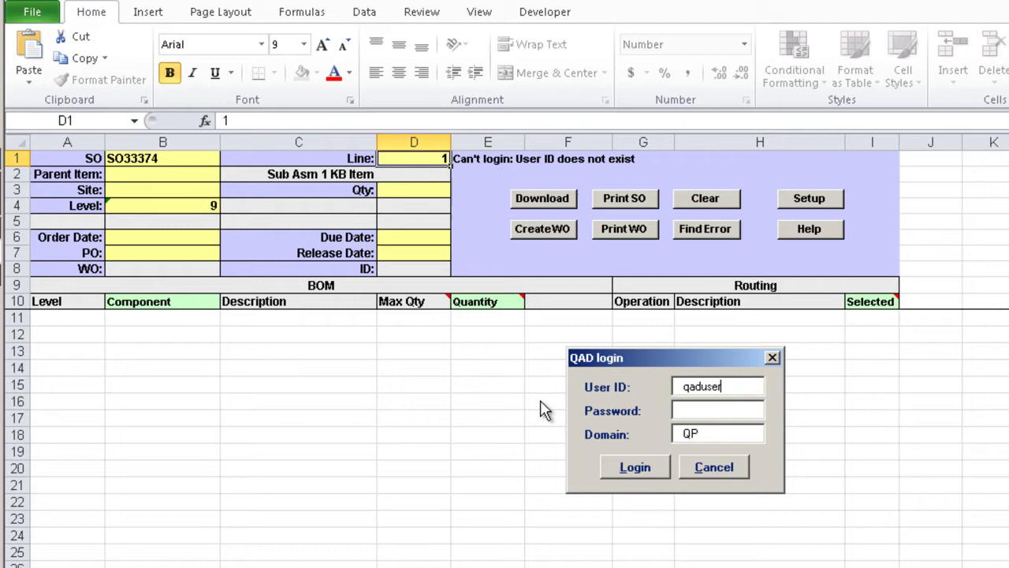
Step: Re-enter the QAD user ID and password and log in to complete the download
left_click_drag(741, 386, 557, 396)
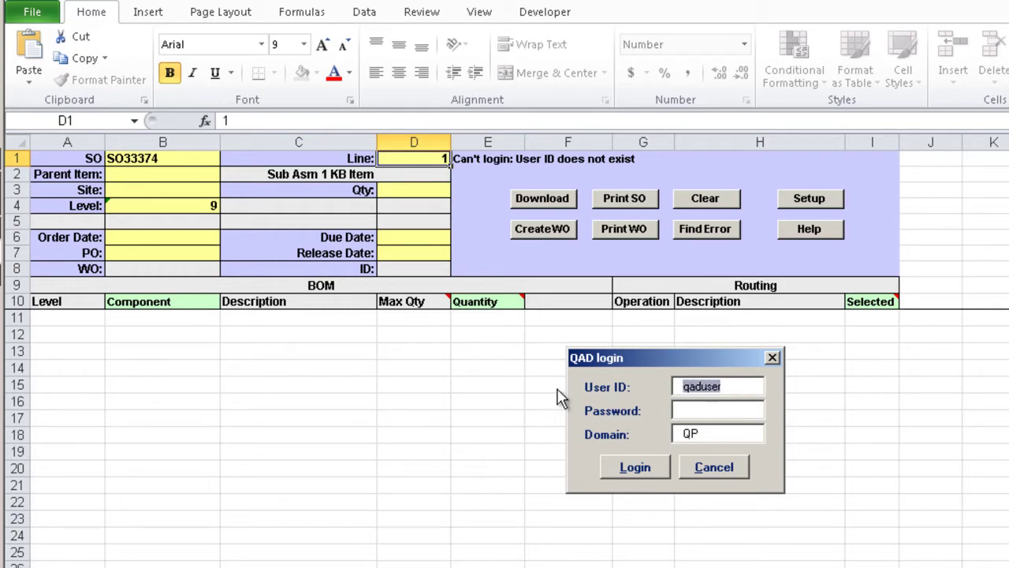
type("mfg")
key("Tab")
type("mfg")
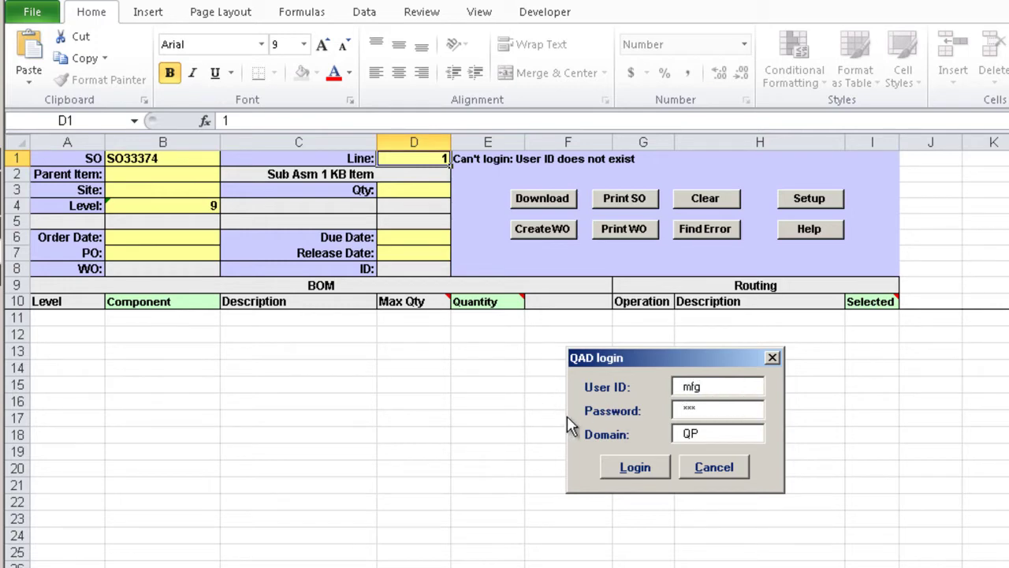
left_click(634, 466)
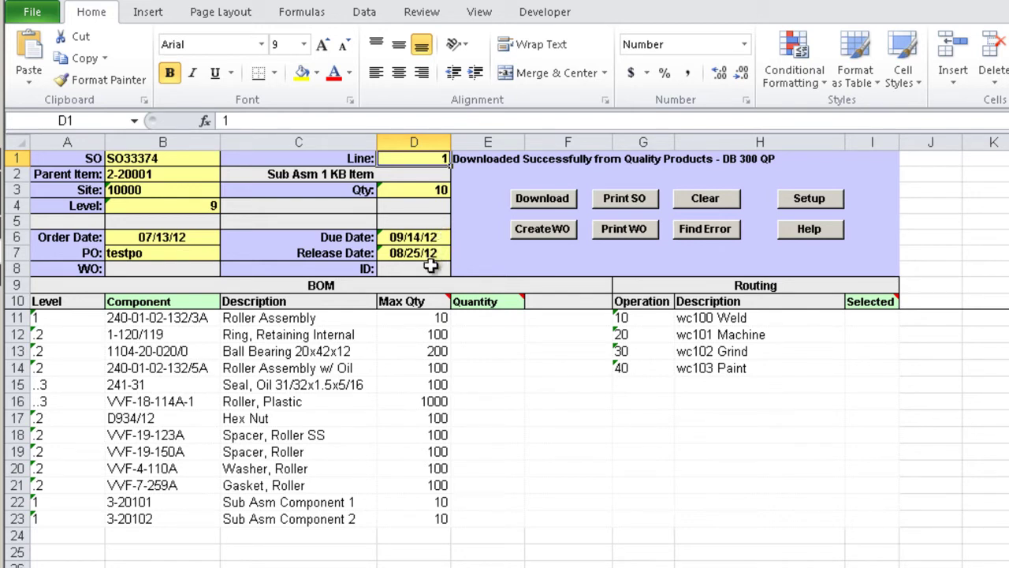
left_click(426, 252)
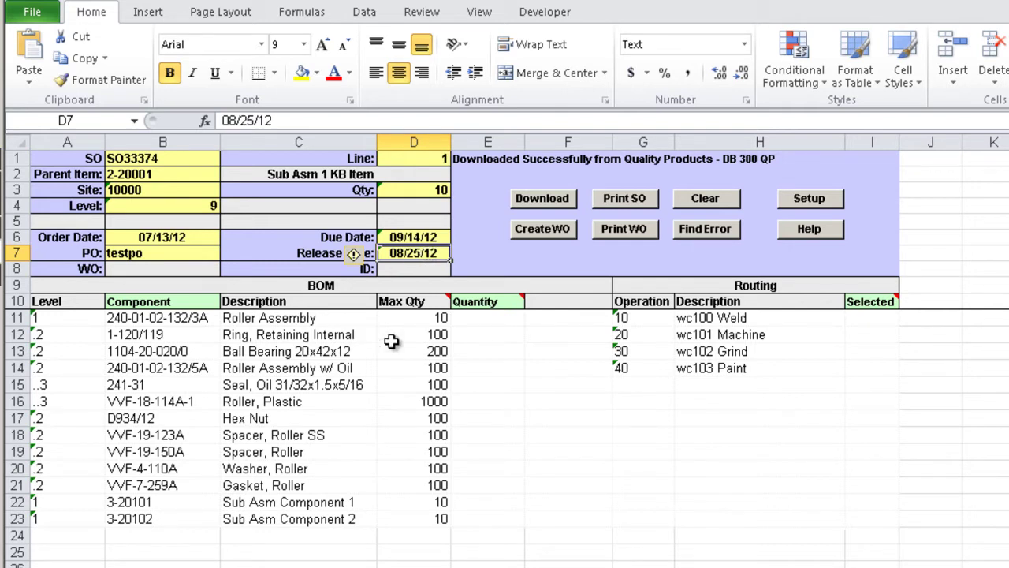
left_click(416, 317)
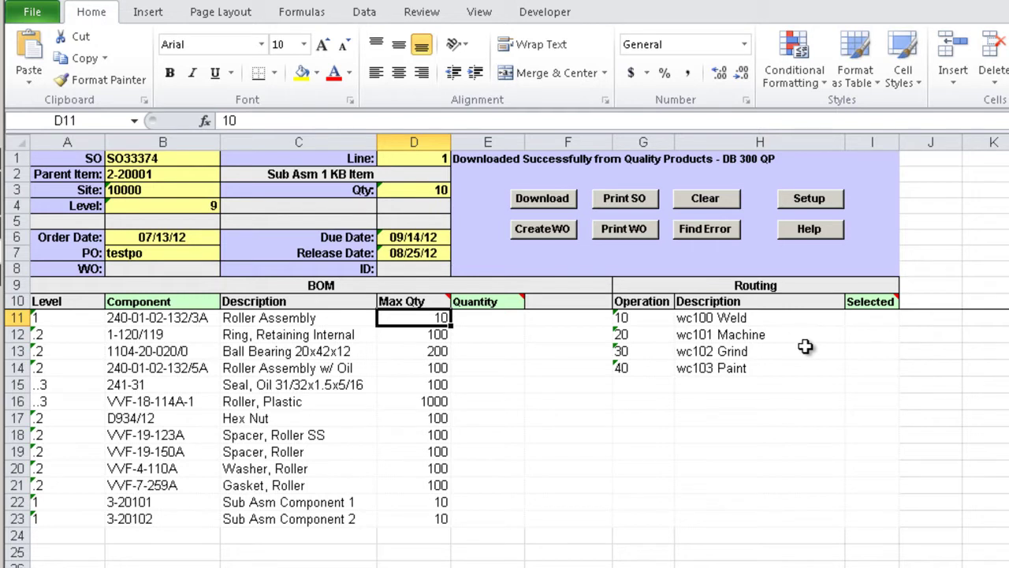
left_click(649, 318)
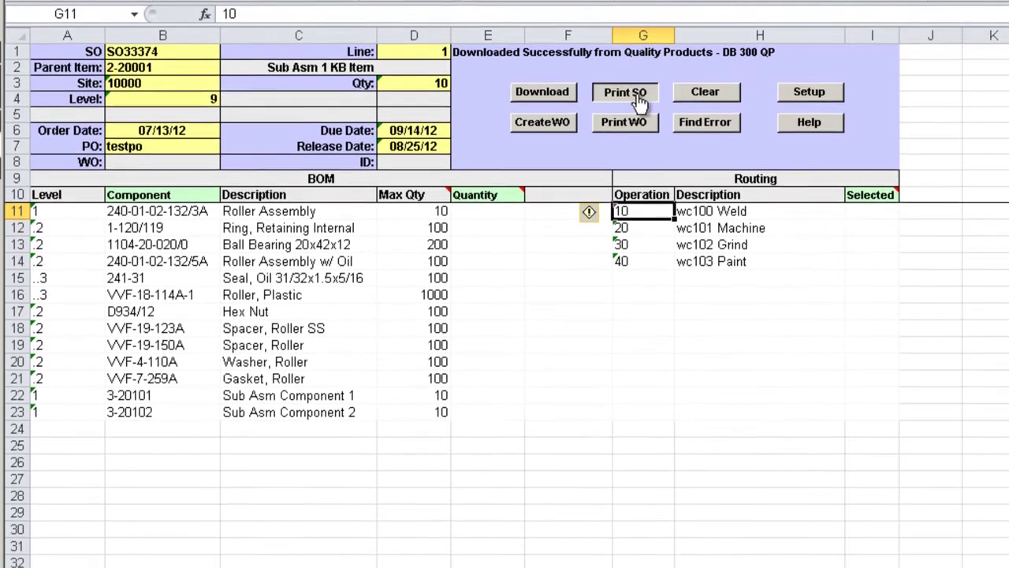
left_click(639, 98)
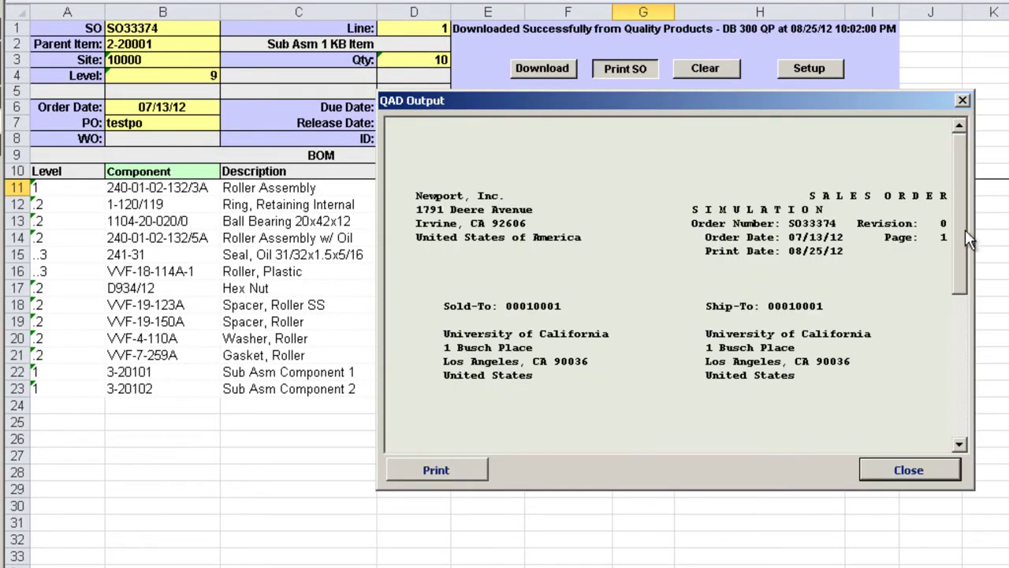
left_click_drag(968, 240, 973, 383)
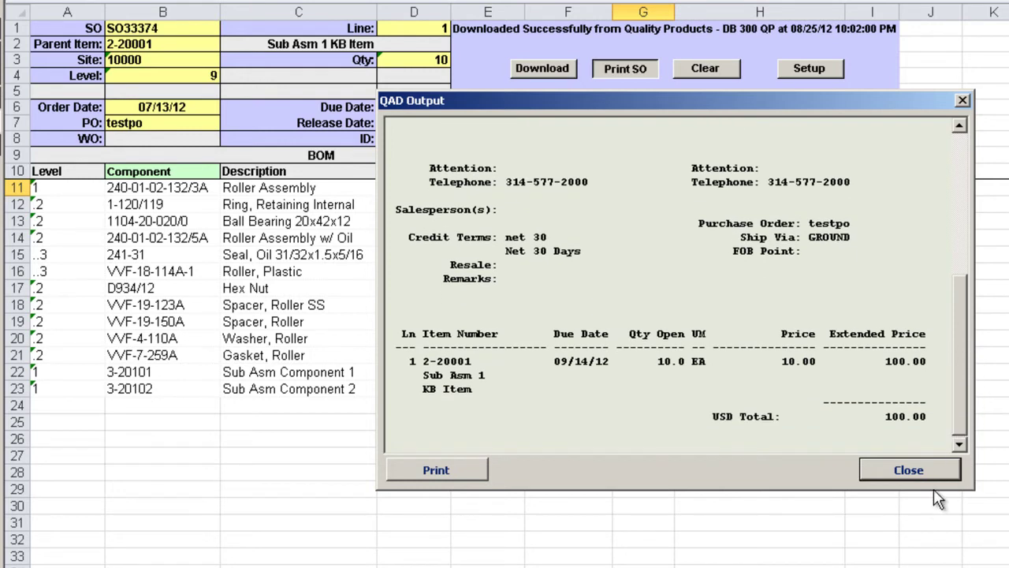
left_click(914, 471)
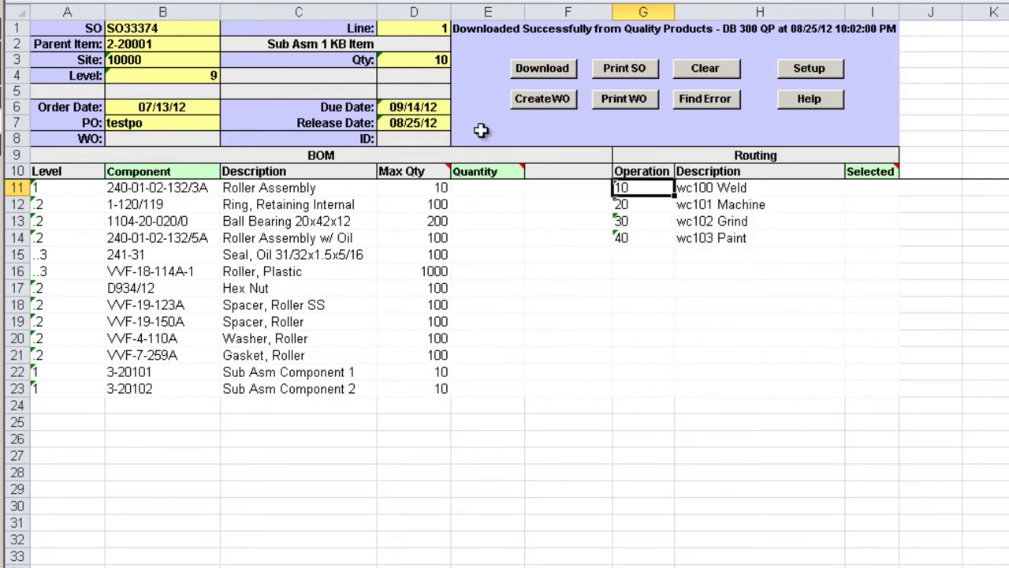
left_click(423, 107)
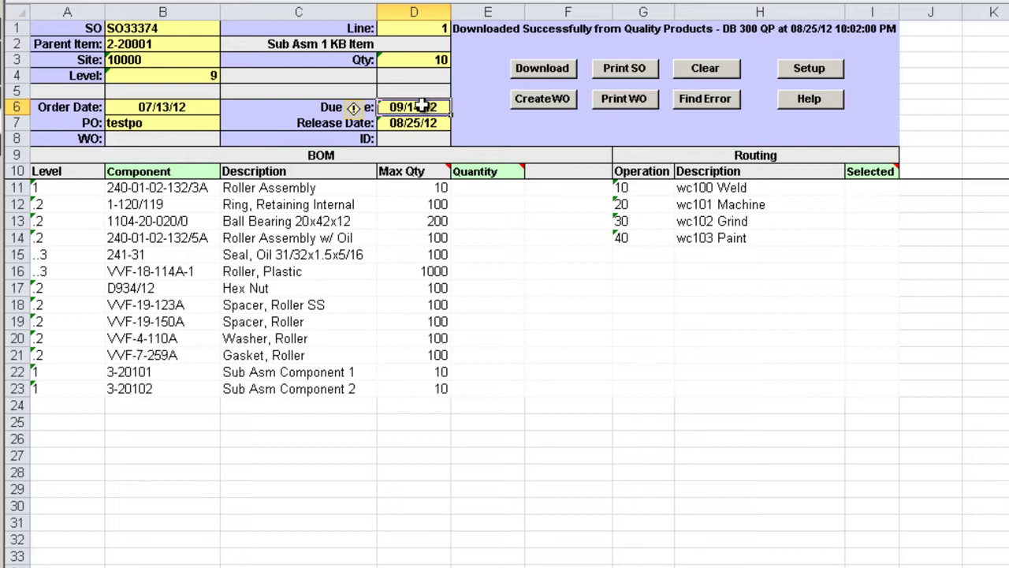
Step: Enter BOM quantities 1, 10 and 20 for the first three components
left_click(495, 190)
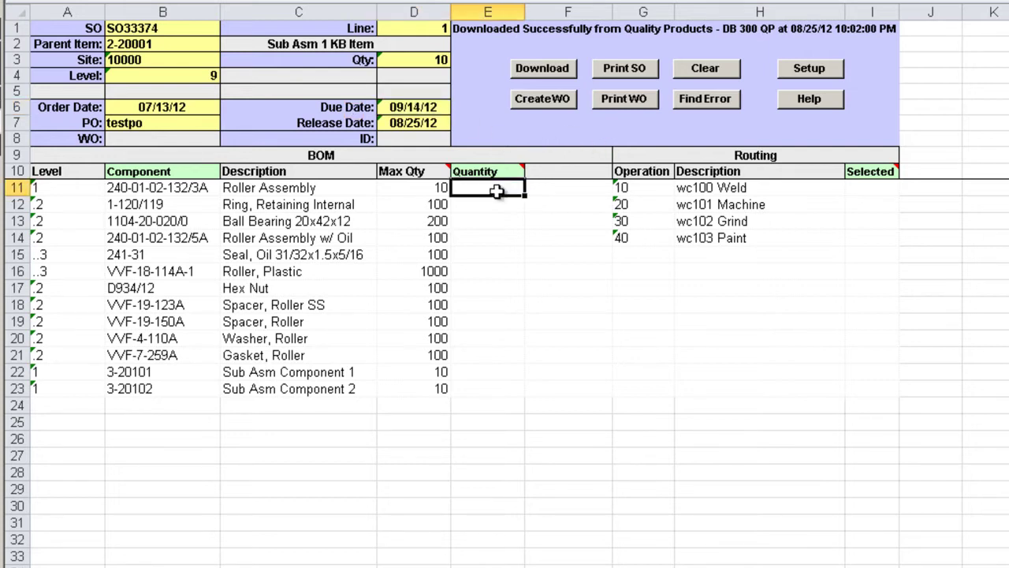
type("1")
key("Return")
type("10")
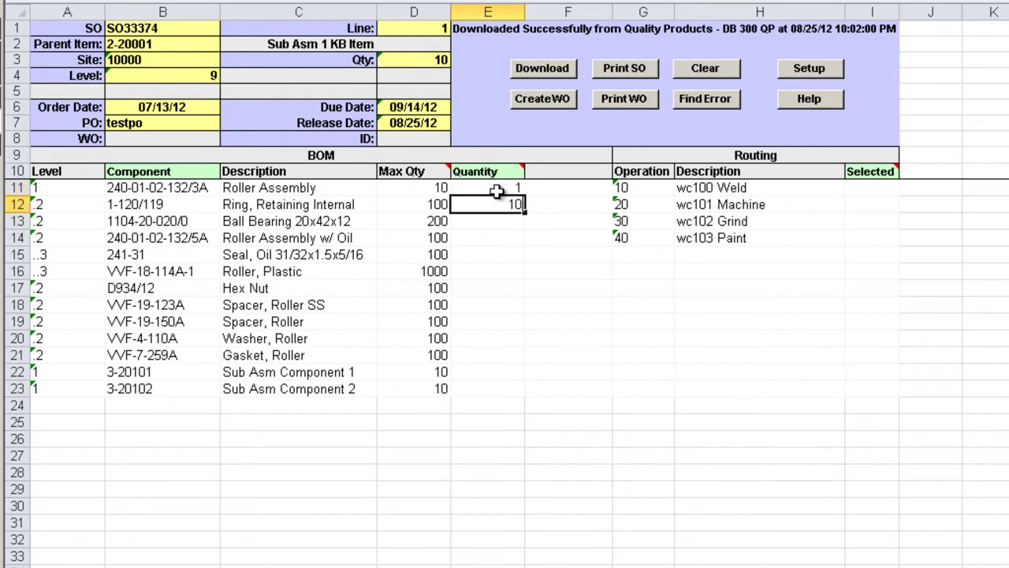
key("Return")
type("20")
key("Return")
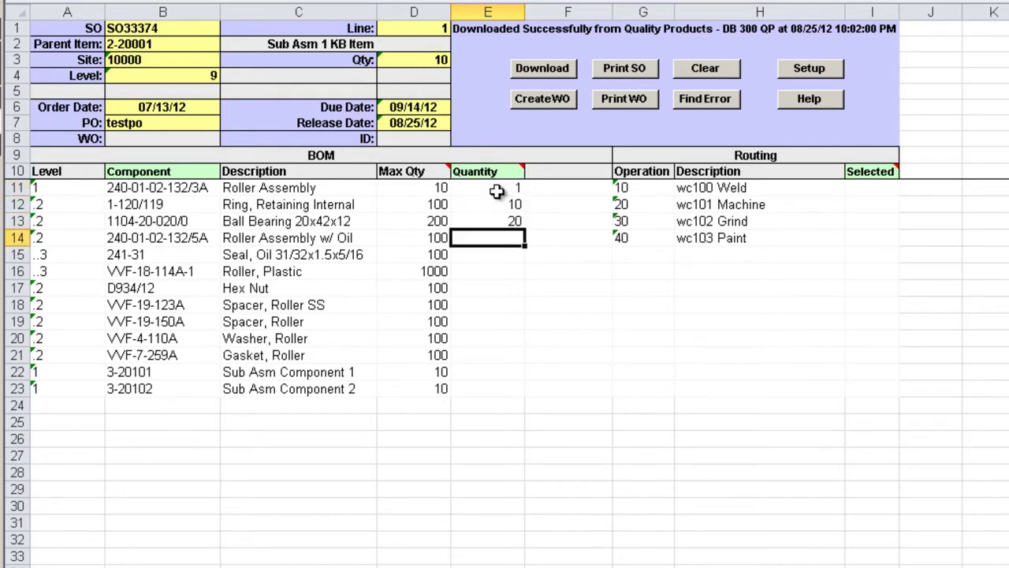
Step: Set quantity 10 for Seal, Hex Nut and Sub Asm Component 1, and 20 for Sub Asm Component 2
key("Return")
type("10")
key("Return")
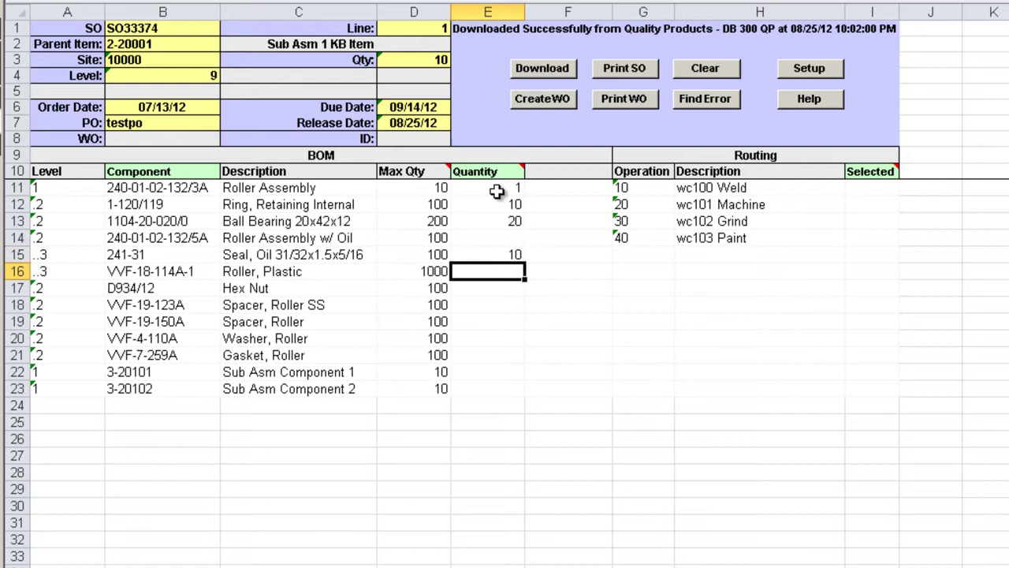
key("Return")
type("10")
key("Return")
key("Return")
key("Return")
key("Return")
key("Return")
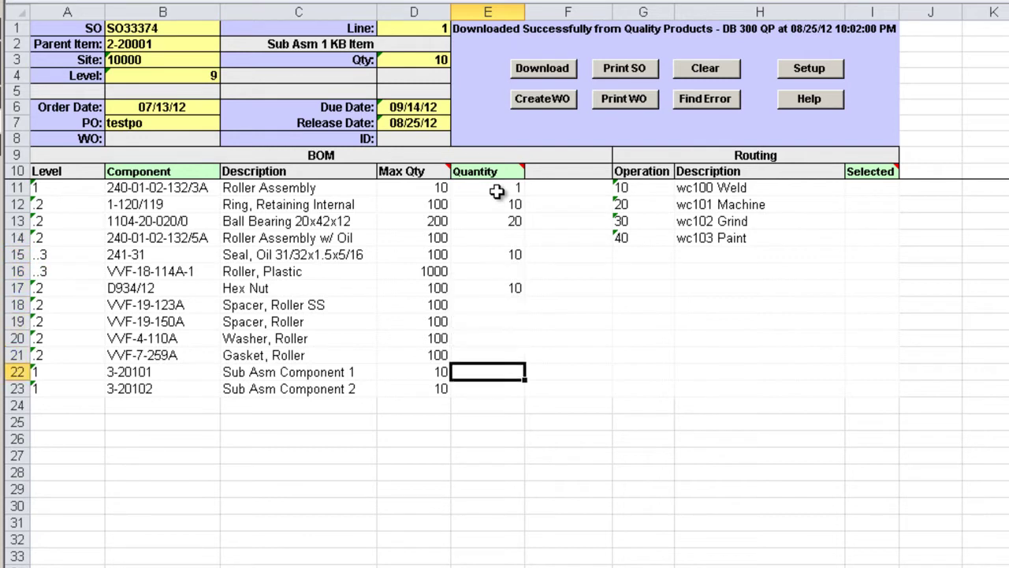
type("10")
key("Return")
type("20")
key("Return")
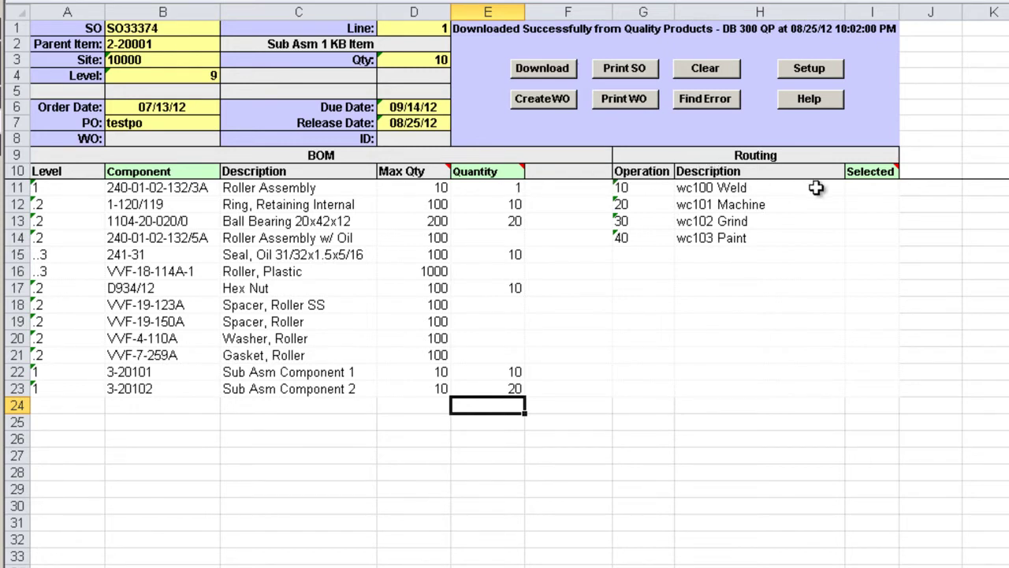
Step: Mark the Weld and Paint operations 'y', renumber Paint to 50, and run Create WO
left_click(869, 187)
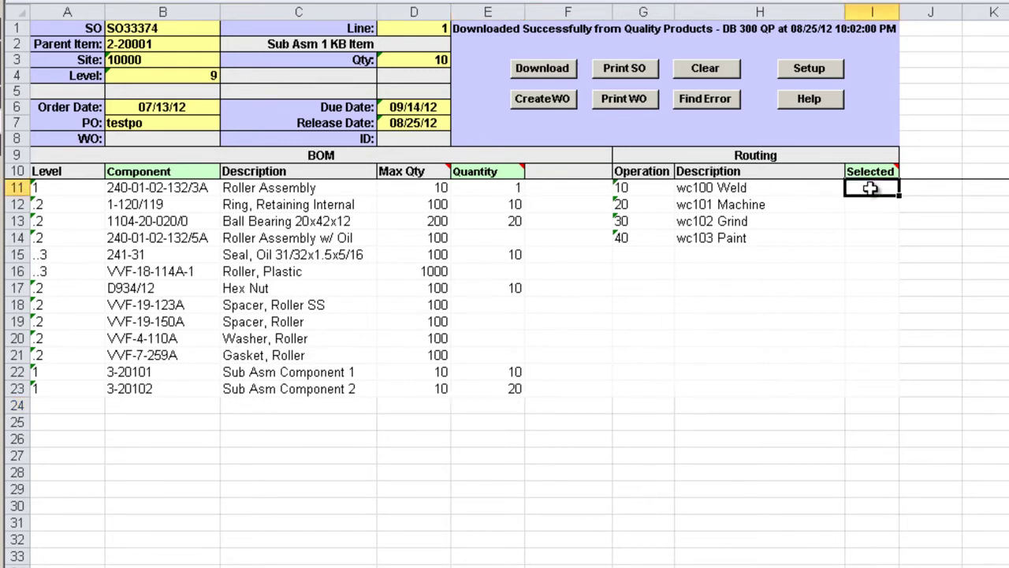
type("y")
key("Return")
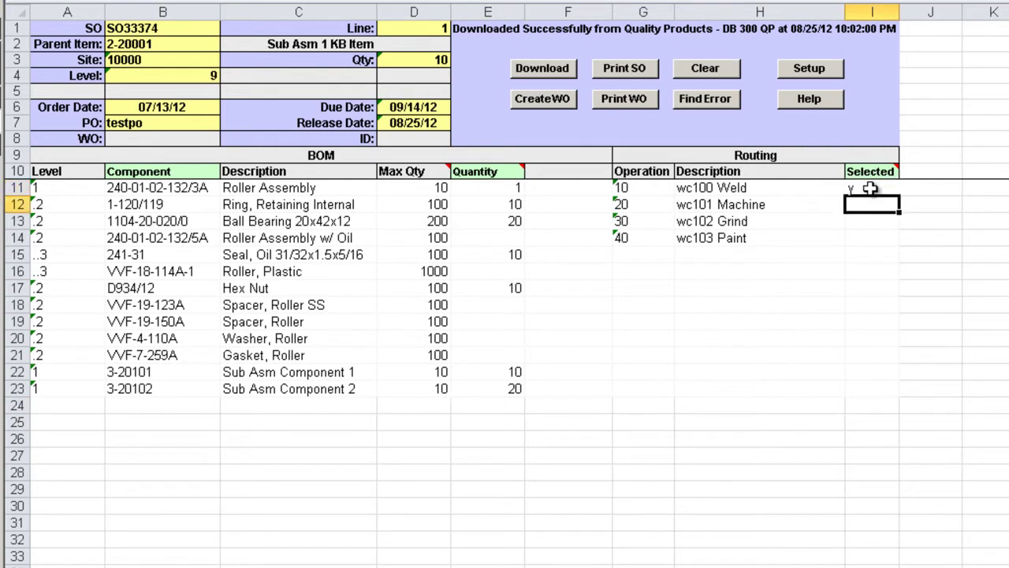
key("Down")
key("Down")
type("y")
key("Left")
key("Left")
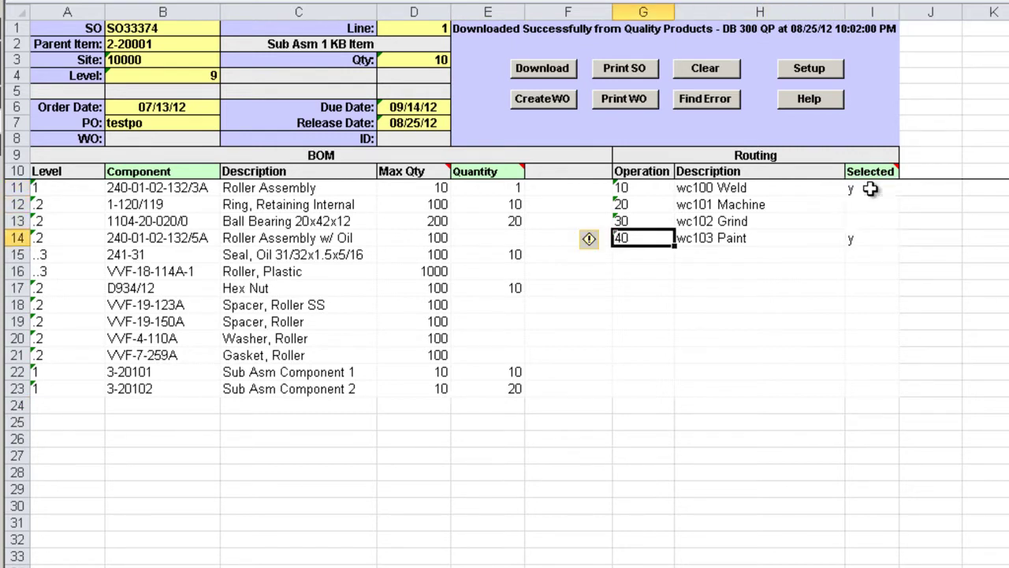
type("50")
key("Return")
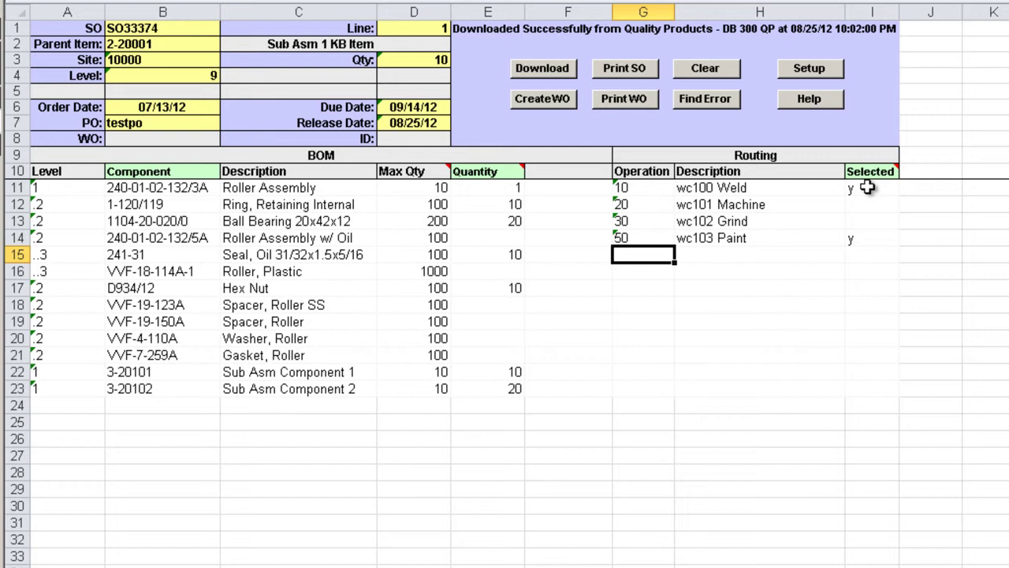
left_click(561, 101)
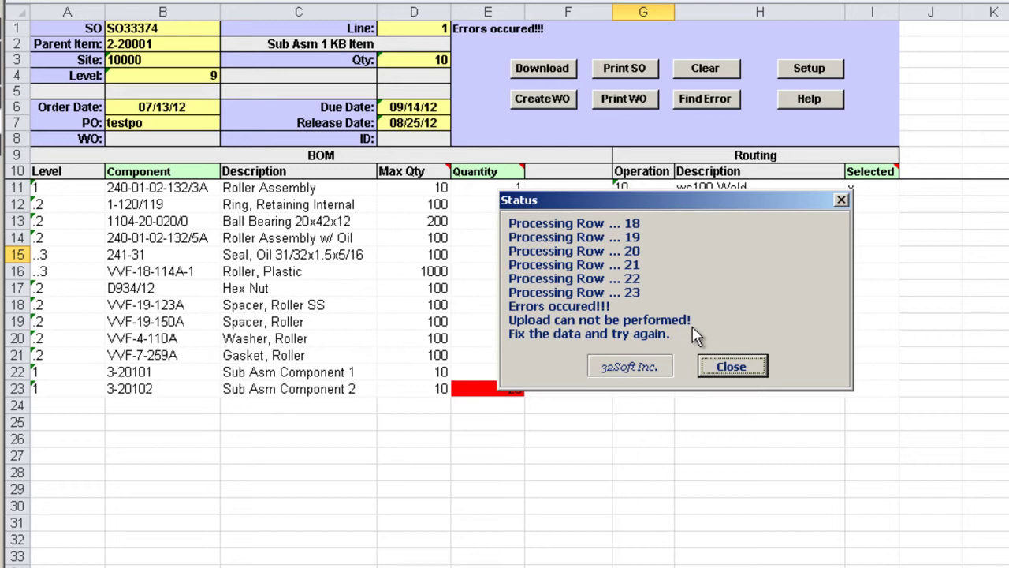
Step: Close the Status report that lists the failed upload errors
left_click(714, 367)
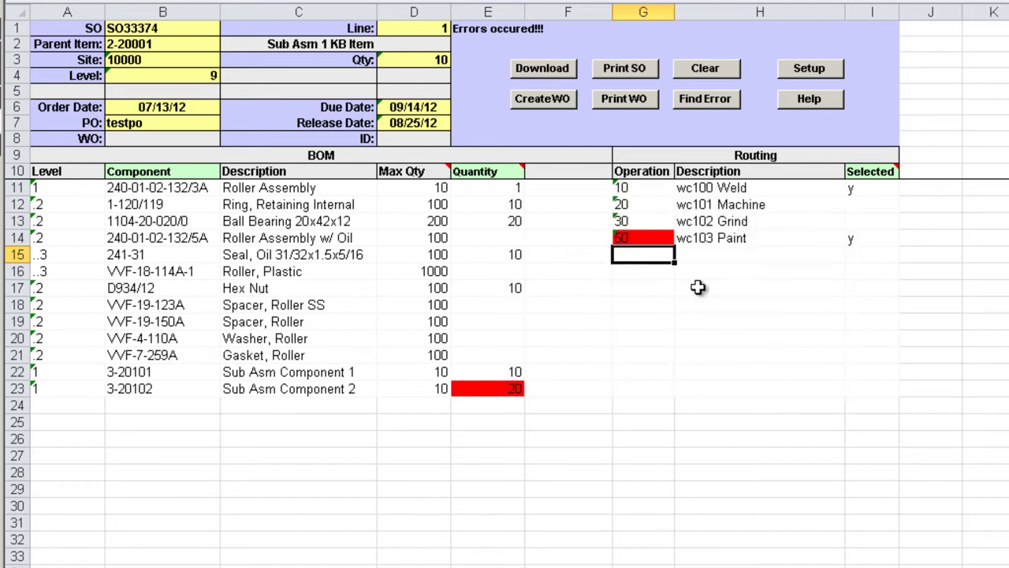
Step: Use Find Error to fix Sub Asm Component 2's quantity to 10 and Paint's operation to 40
left_click(711, 107)
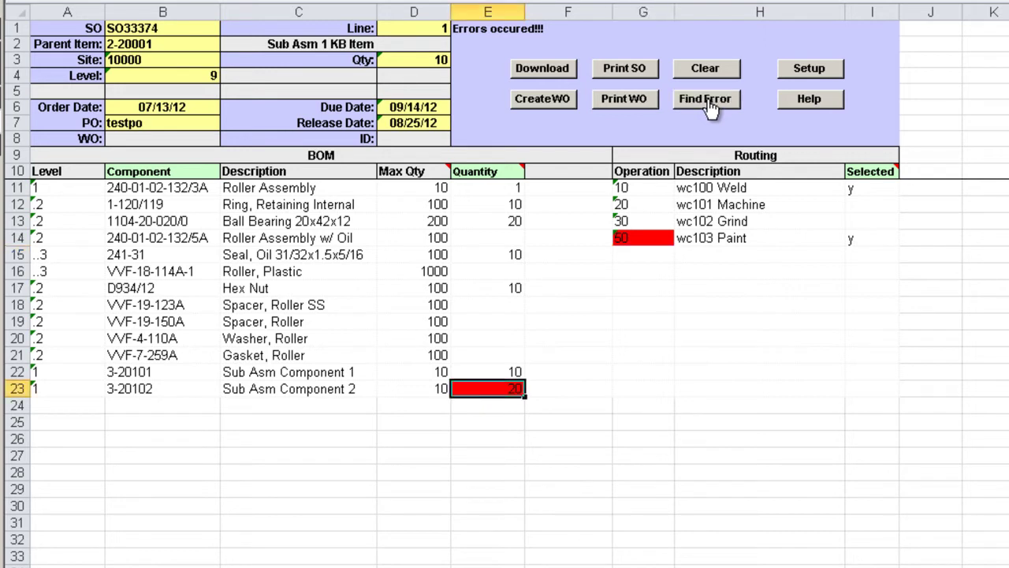
mouse_move(508, 386)
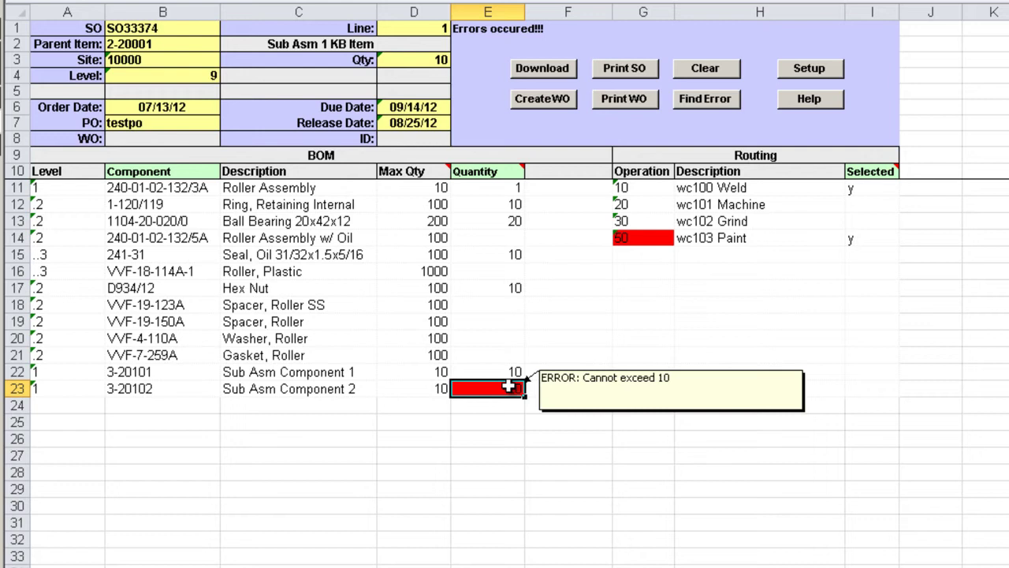
key("Return")
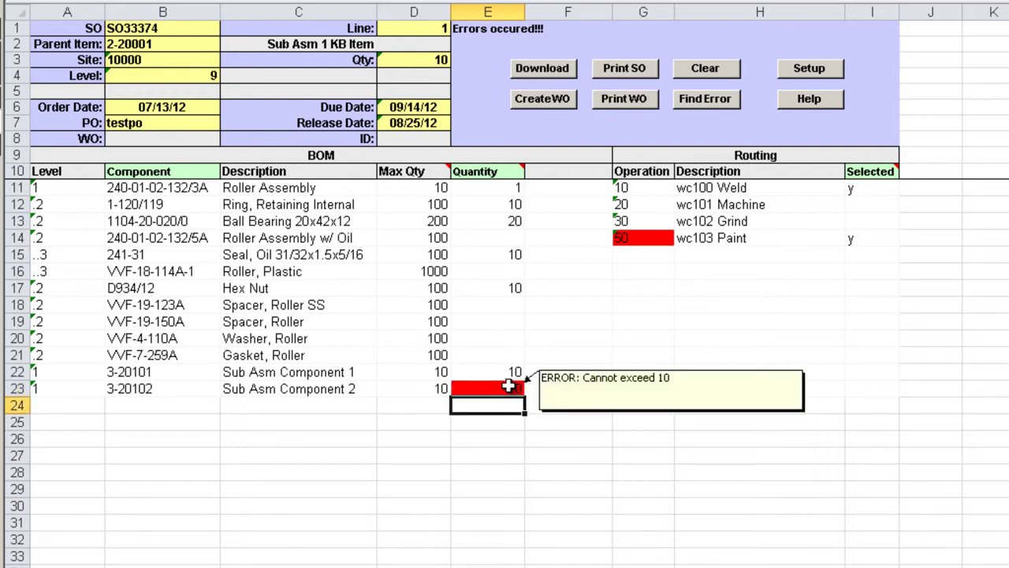
left_click(705, 98)
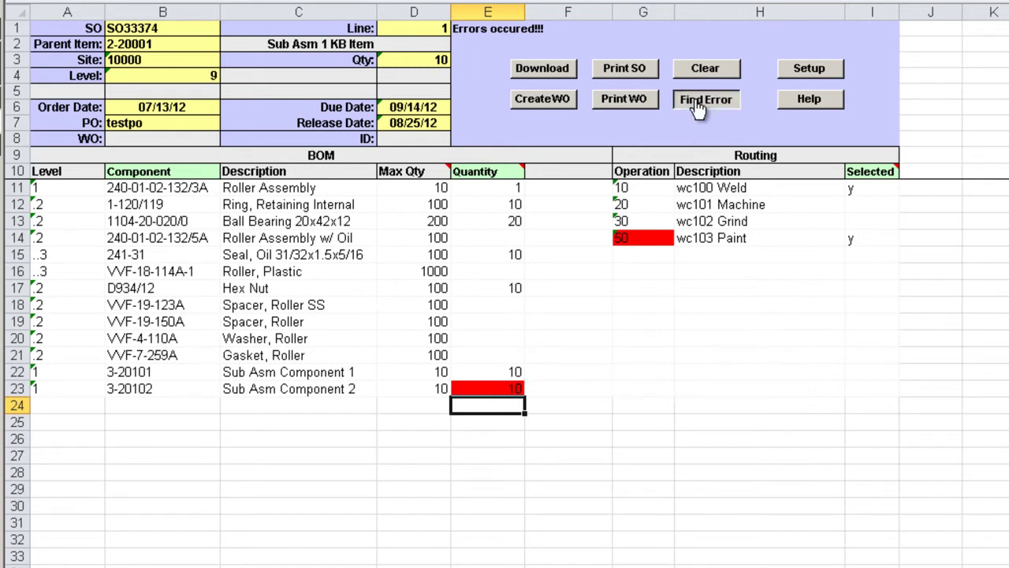
mouse_move(640, 237)
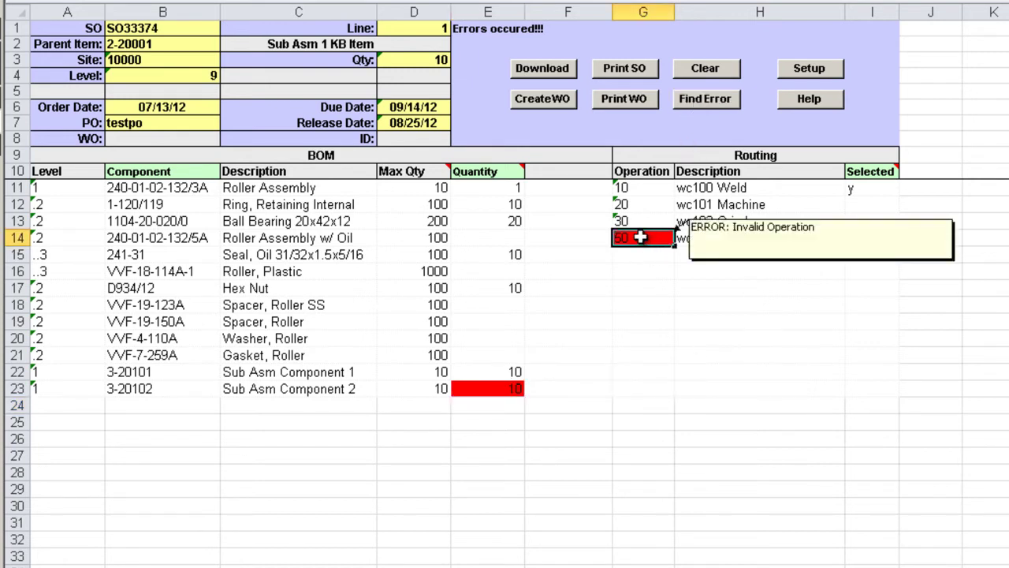
type("40")
key("Return")
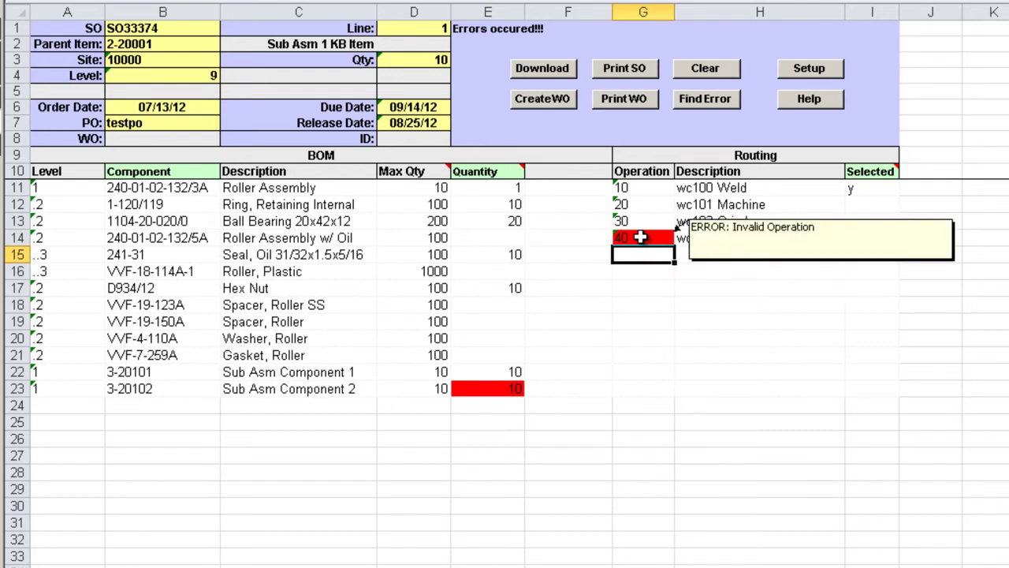
left_click(696, 111)
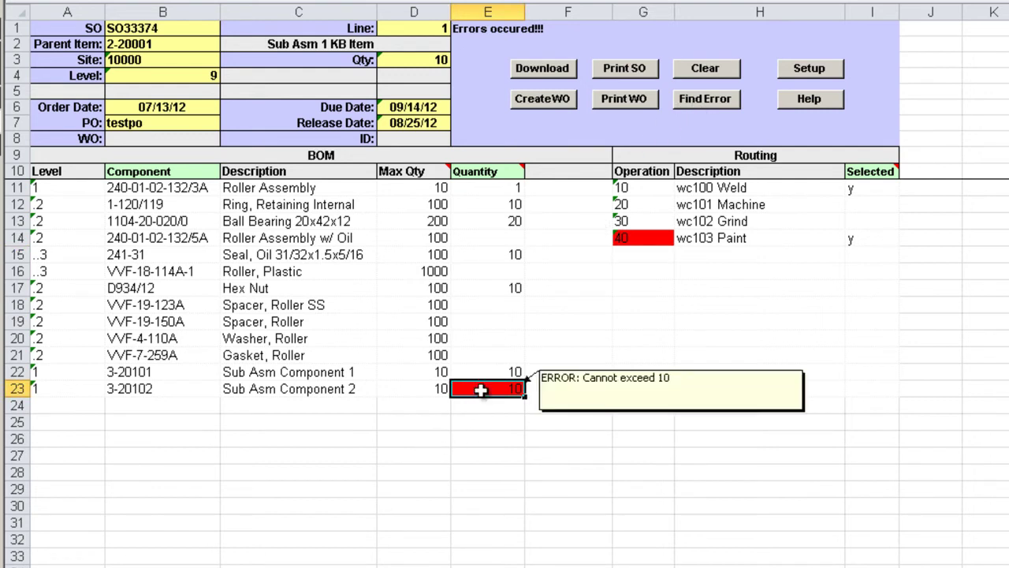
Step: Run Create WO again and close the LOADED SUCCESSFULLY status report
left_click(543, 101)
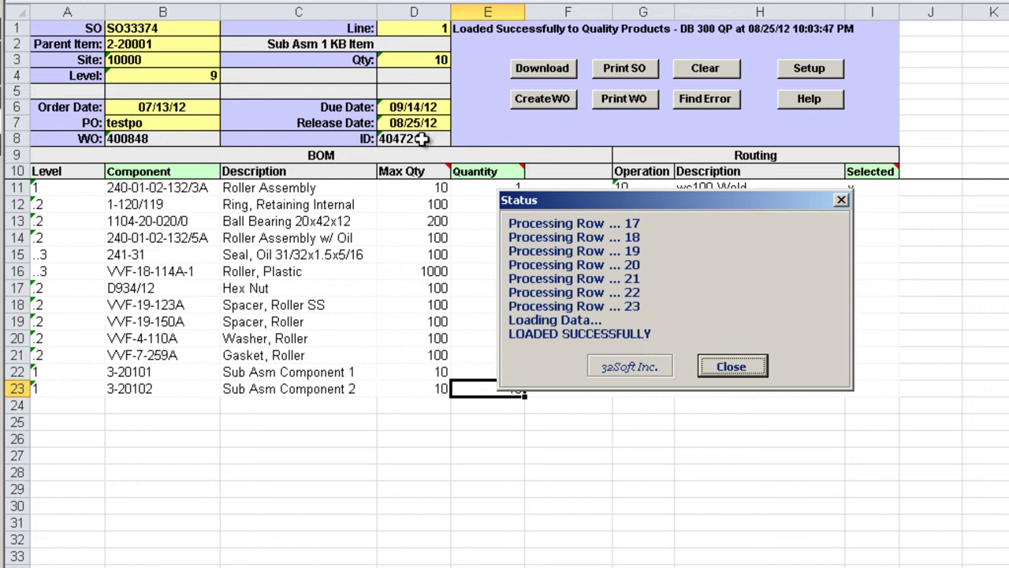
left_click(731, 365)
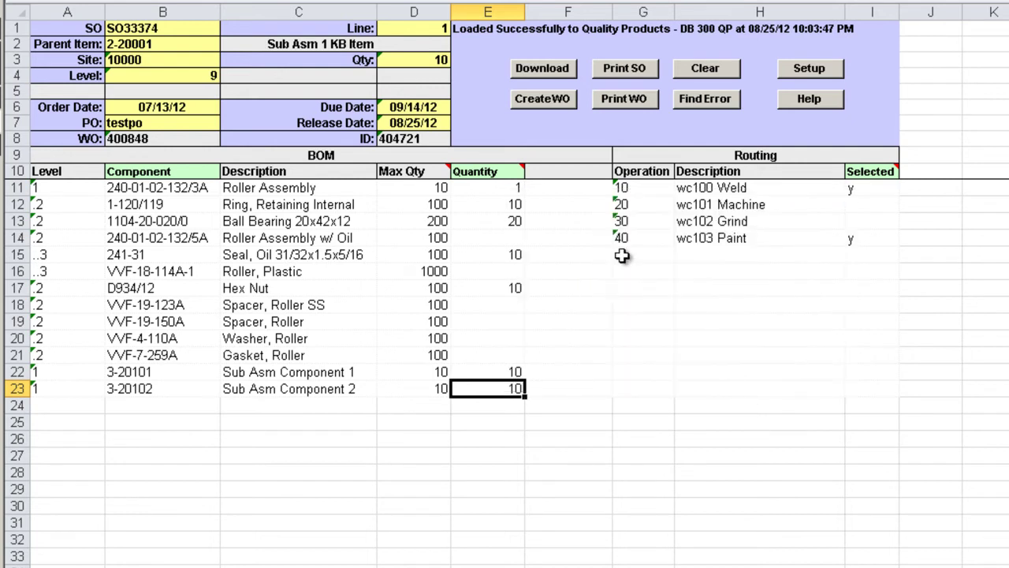
Step: Print the work order report and scroll to its routing section showing operations 10 and 40
left_click(626, 101)
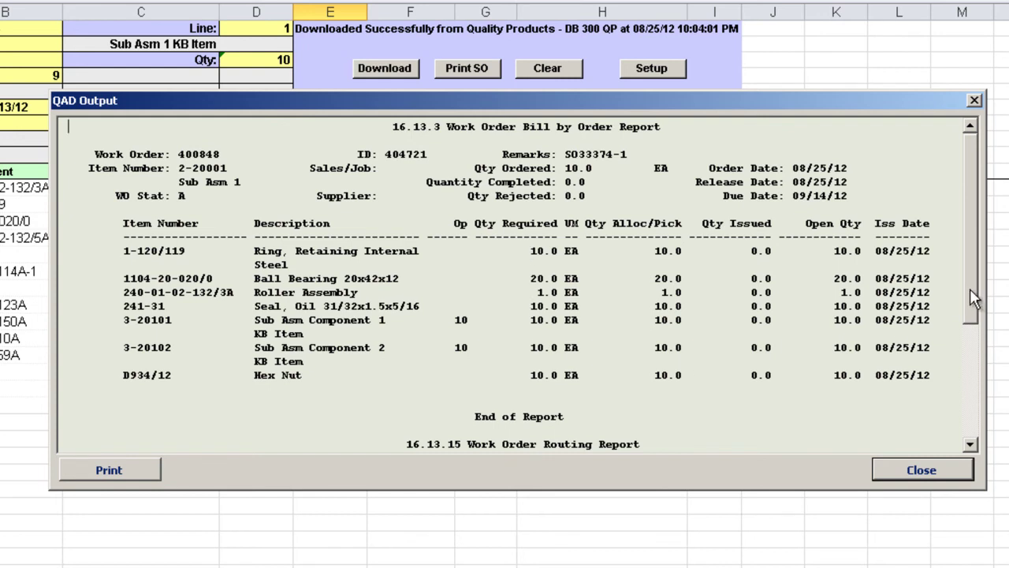
left_click_drag(970, 288, 969, 414)
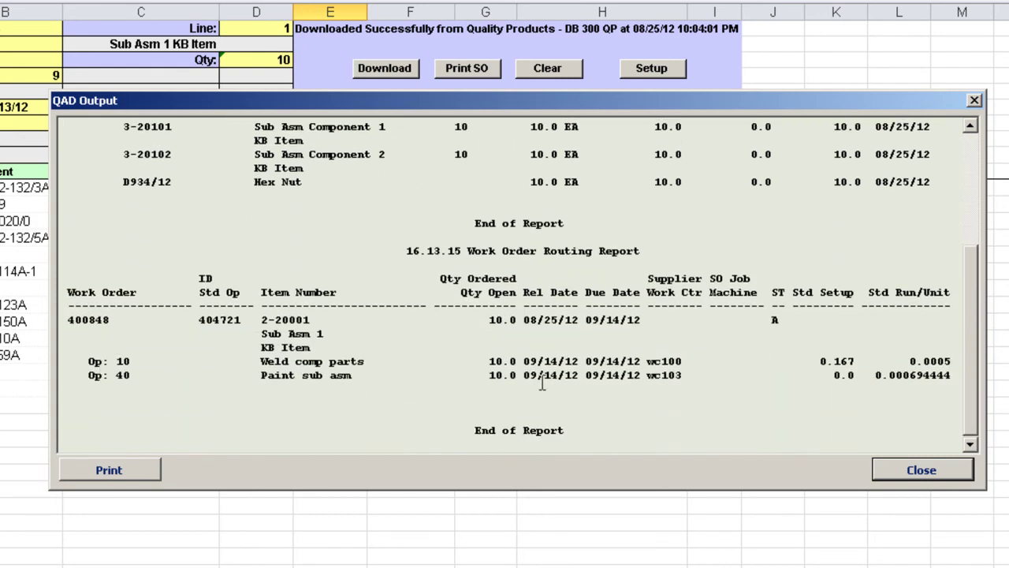
left_click(896, 471)
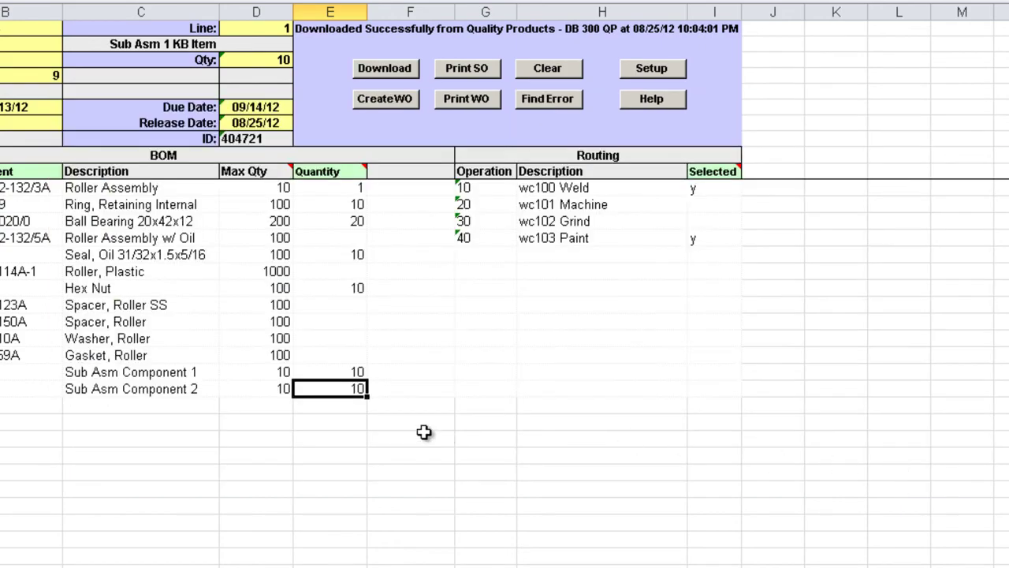